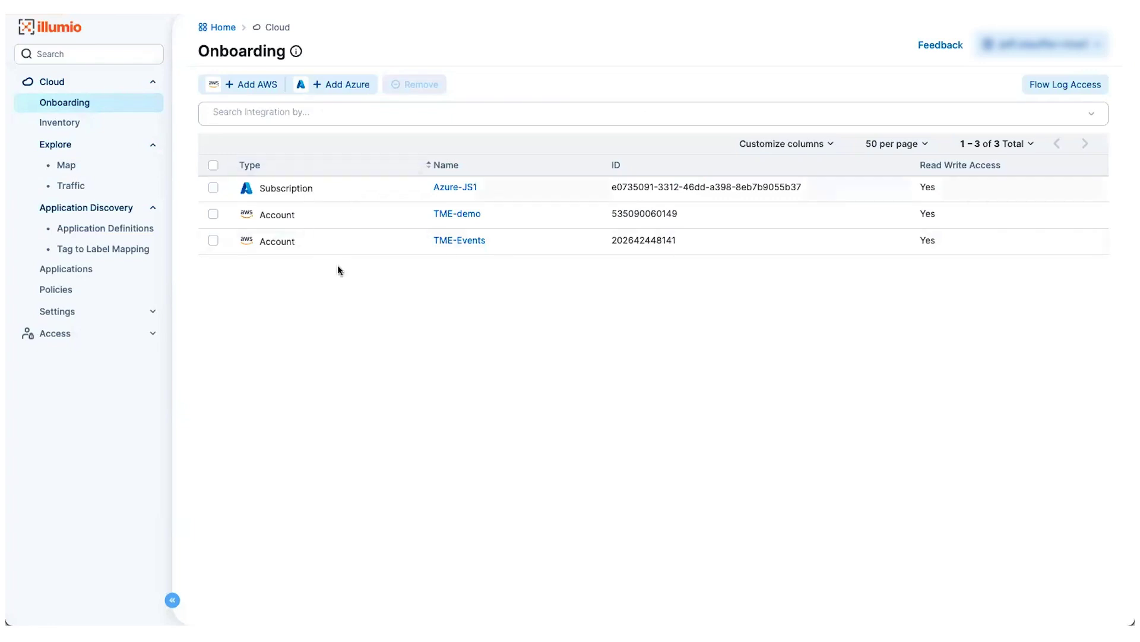
# Begin connecting a new AWS account and an Azure subscription, cancelling both
pyautogui.click(262, 85)
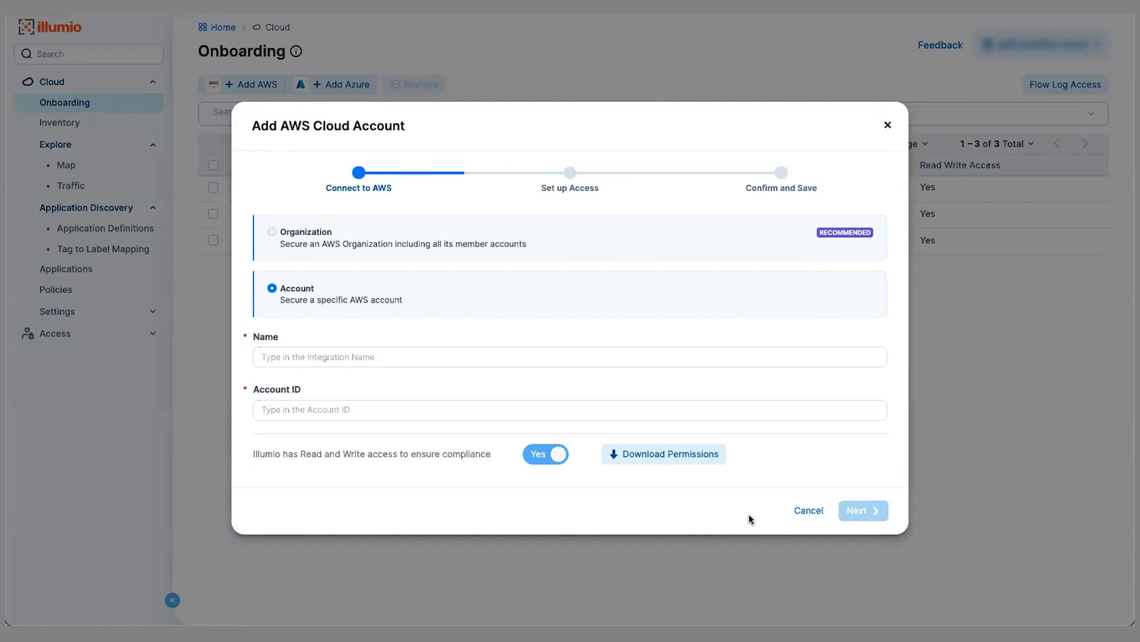
pyautogui.click(809, 509)
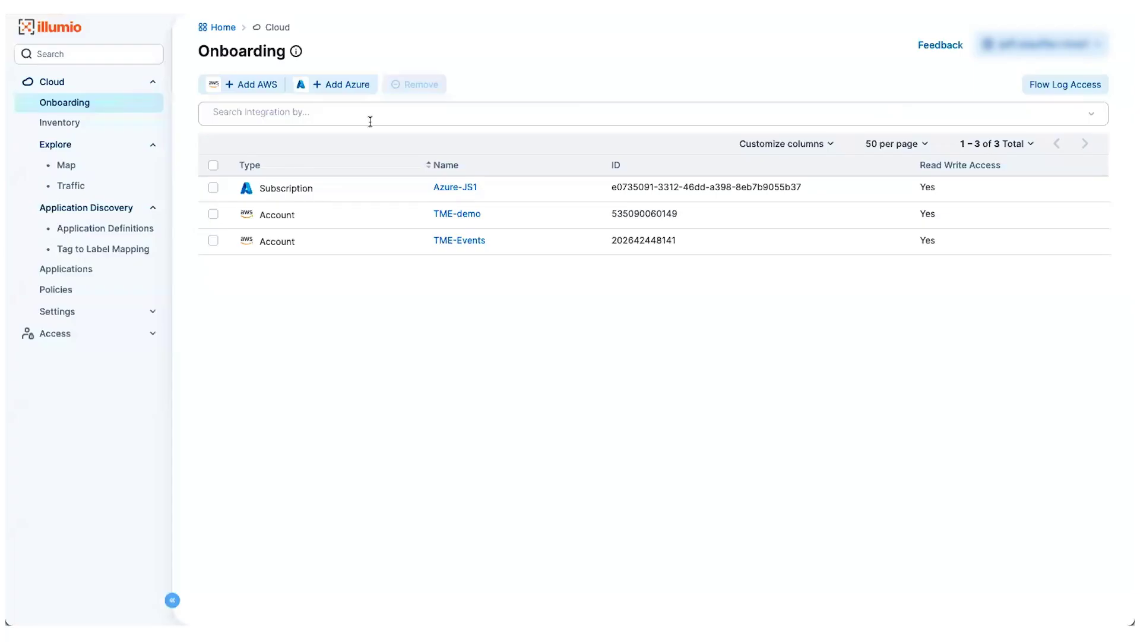
pyautogui.click(337, 86)
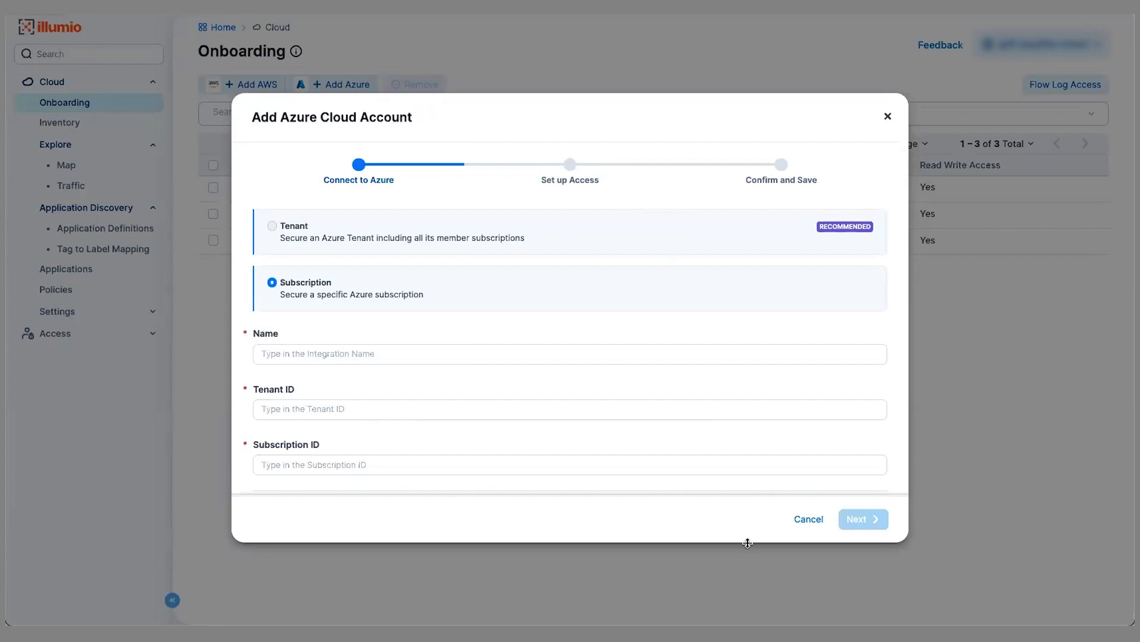
pyautogui.click(809, 521)
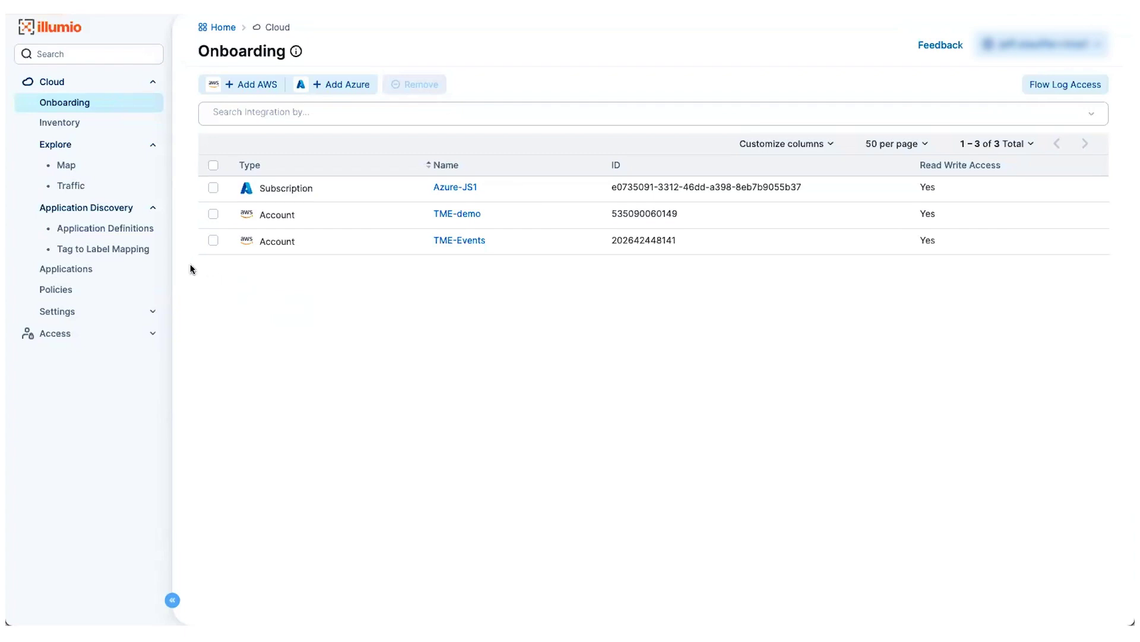
# Explore the Cloud Map of the ACME-VPC Production Subnet's EC2 instances and the Azure VMs
pyautogui.click(68, 166)
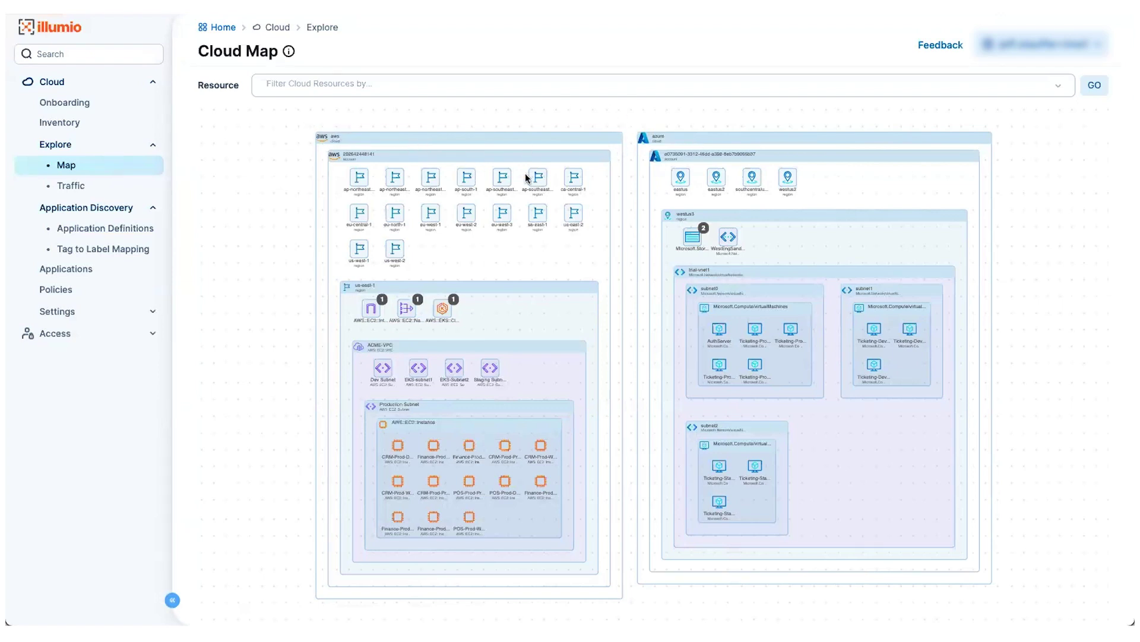
pyautogui.moveTo(485, 296)
pyautogui.scroll(5, 498, 286)
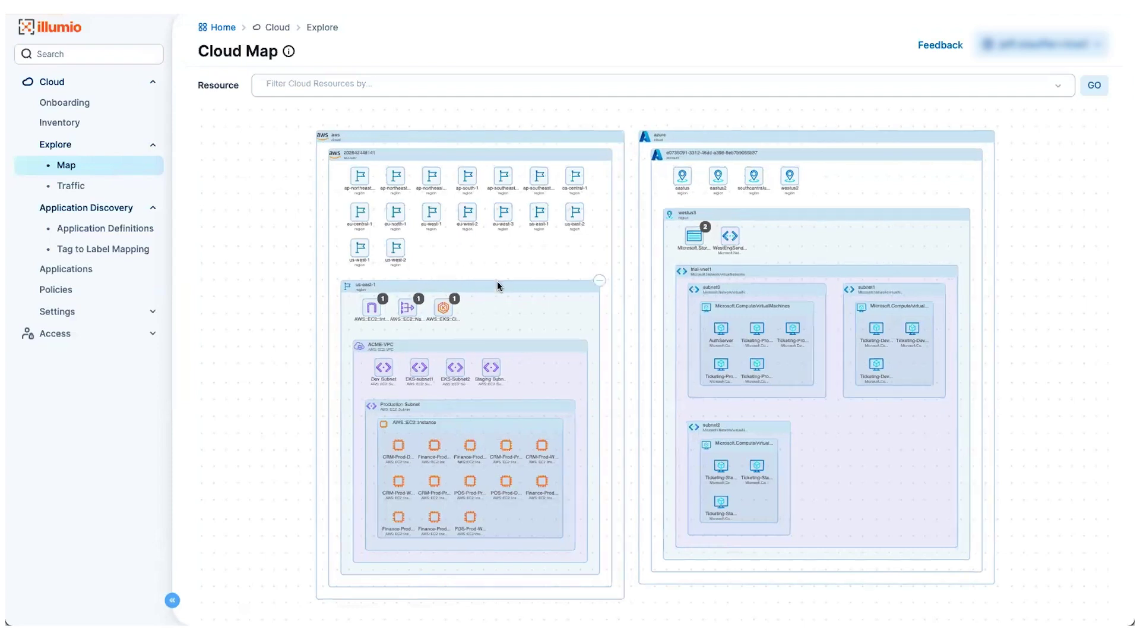
pyautogui.scroll(-3, 241, 435)
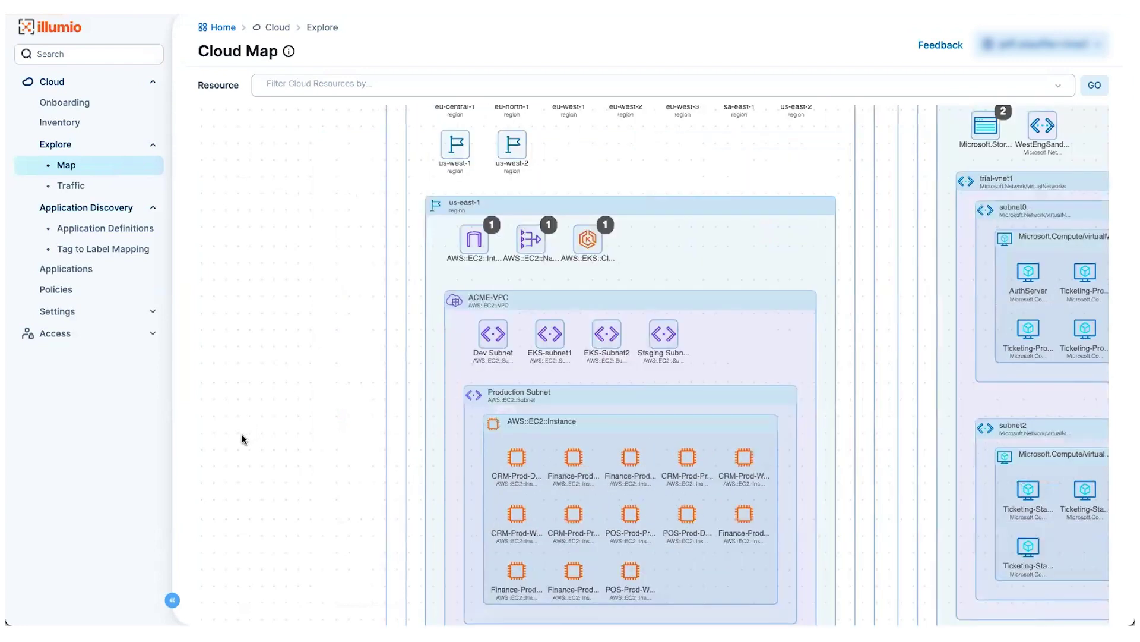
pyautogui.moveTo(334, 163)
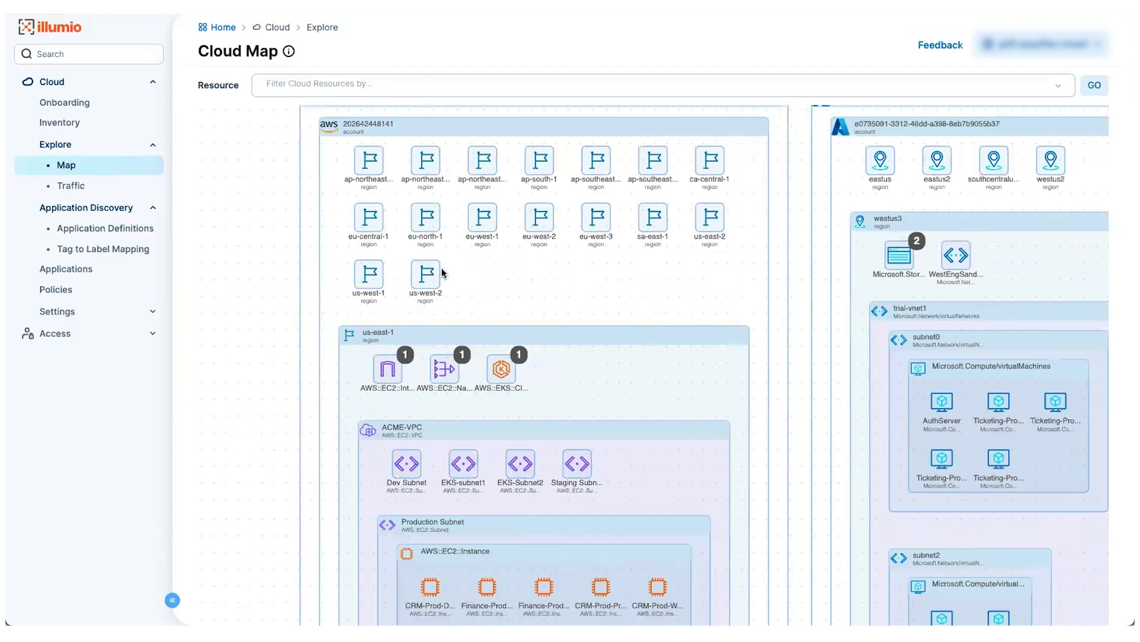
pyautogui.moveTo(485, 350)
pyautogui.scroll(-3, 331, 425)
pyautogui.scroll(-4, 321, 252)
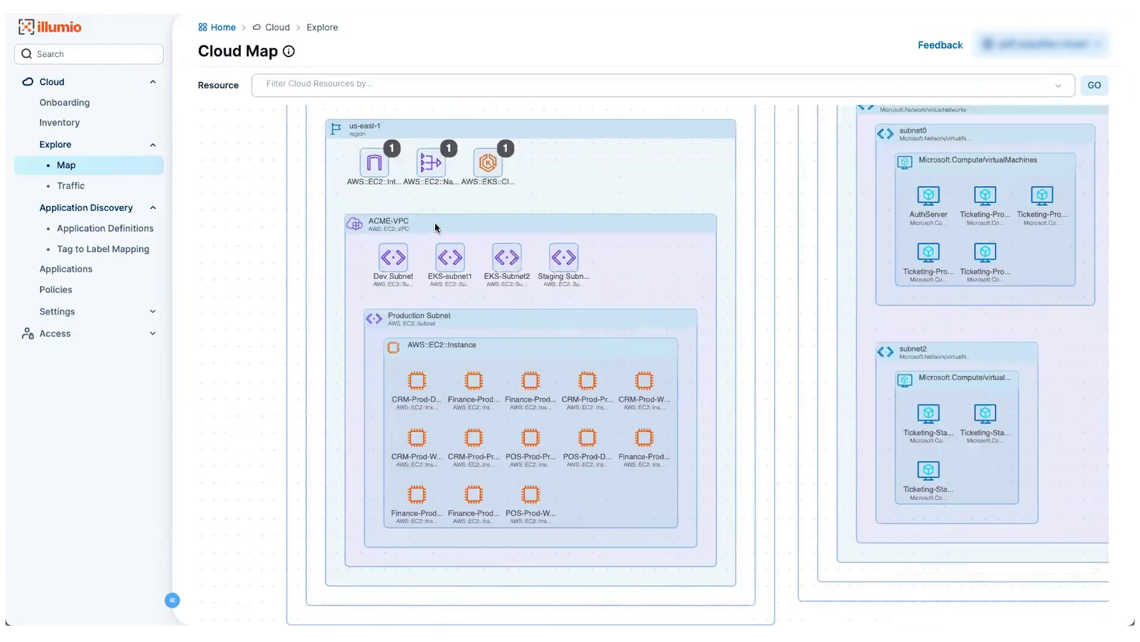
pyautogui.moveTo(411, 227)
pyautogui.moveTo(530, 354)
pyautogui.click(531, 494)
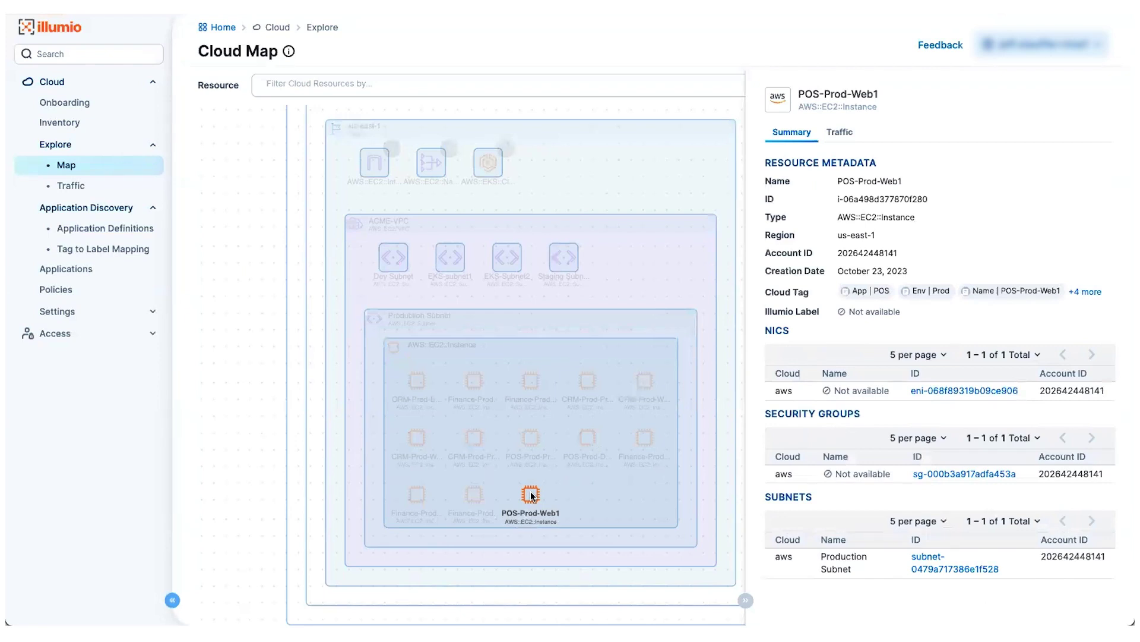
pyautogui.click(746, 601)
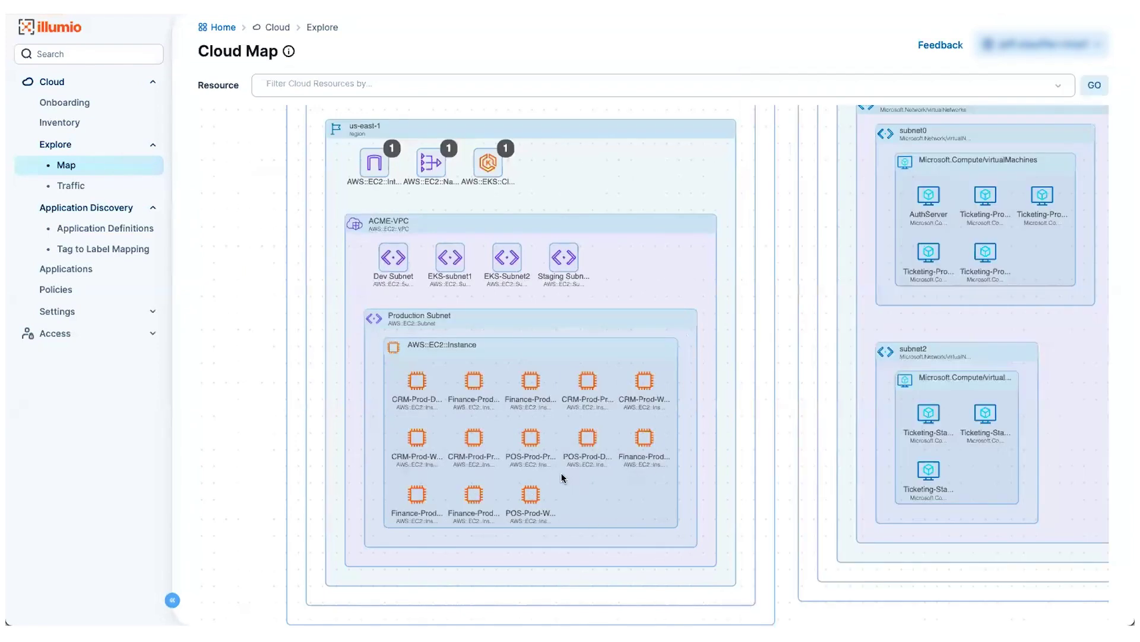
pyautogui.moveTo(774, 349); pyautogui.dragTo(463, 417)
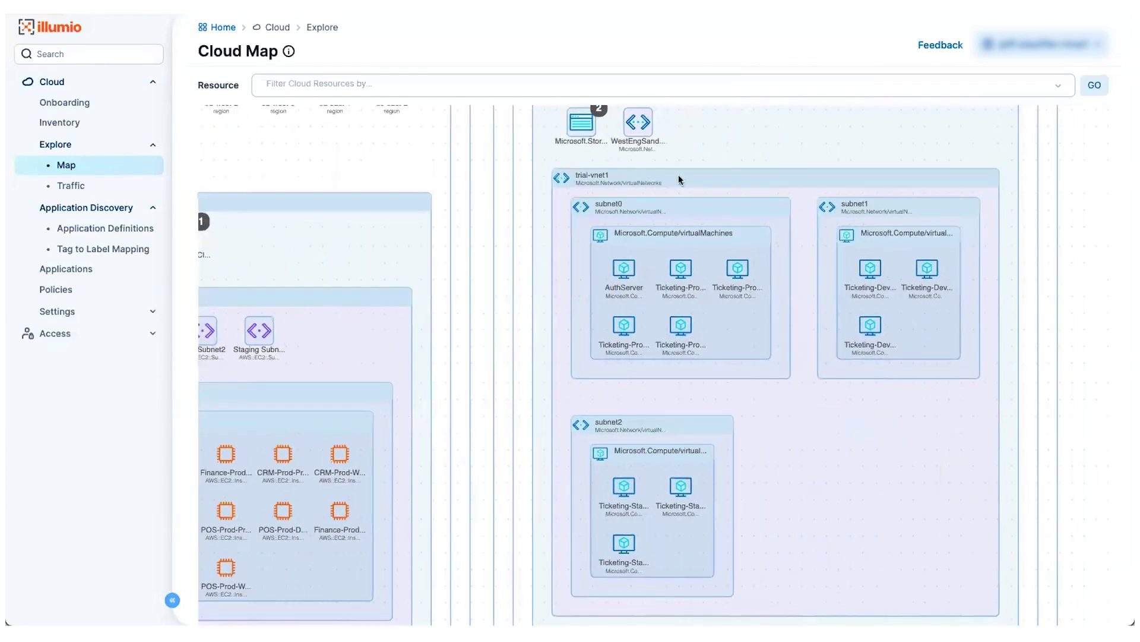
pyautogui.moveTo(702, 178); pyautogui.dragTo(670, 257)
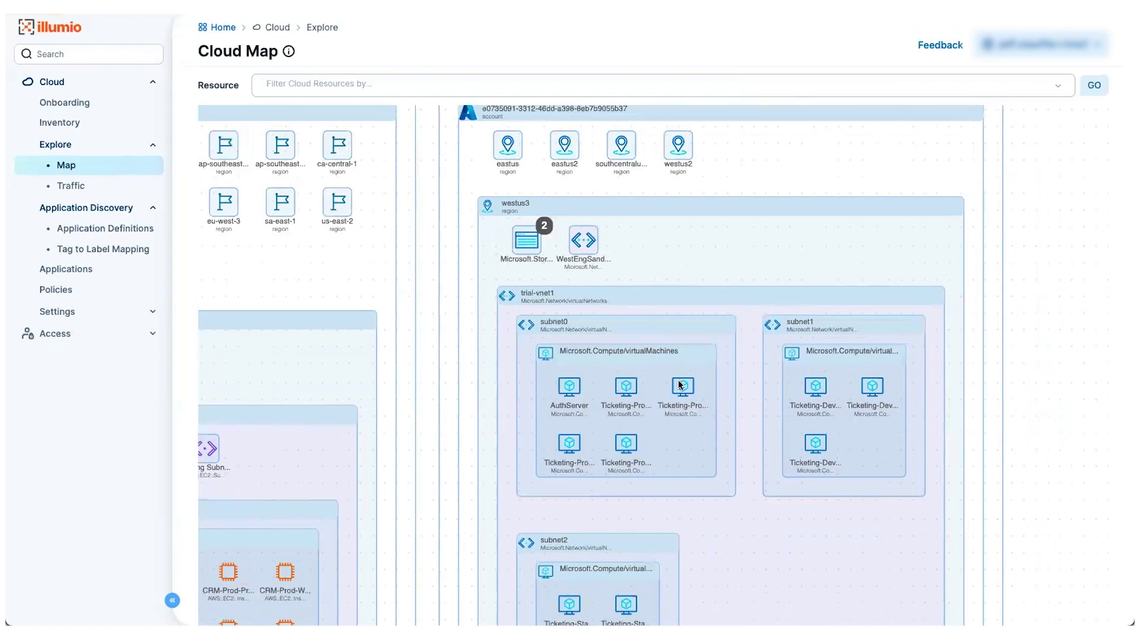
pyautogui.click(625, 445)
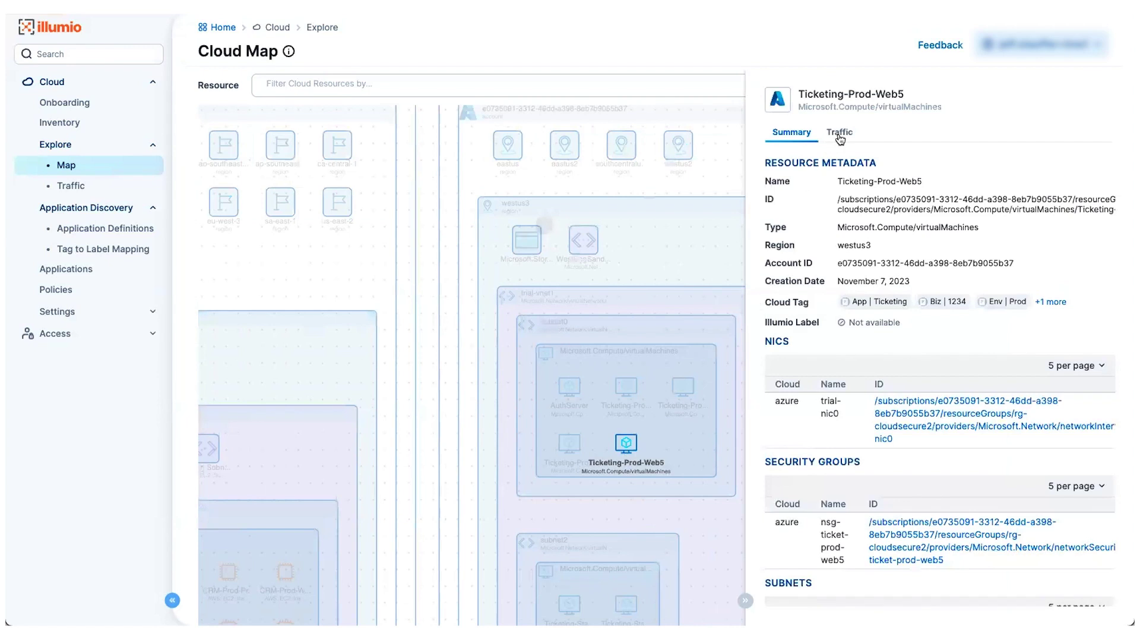
pyautogui.click(840, 132)
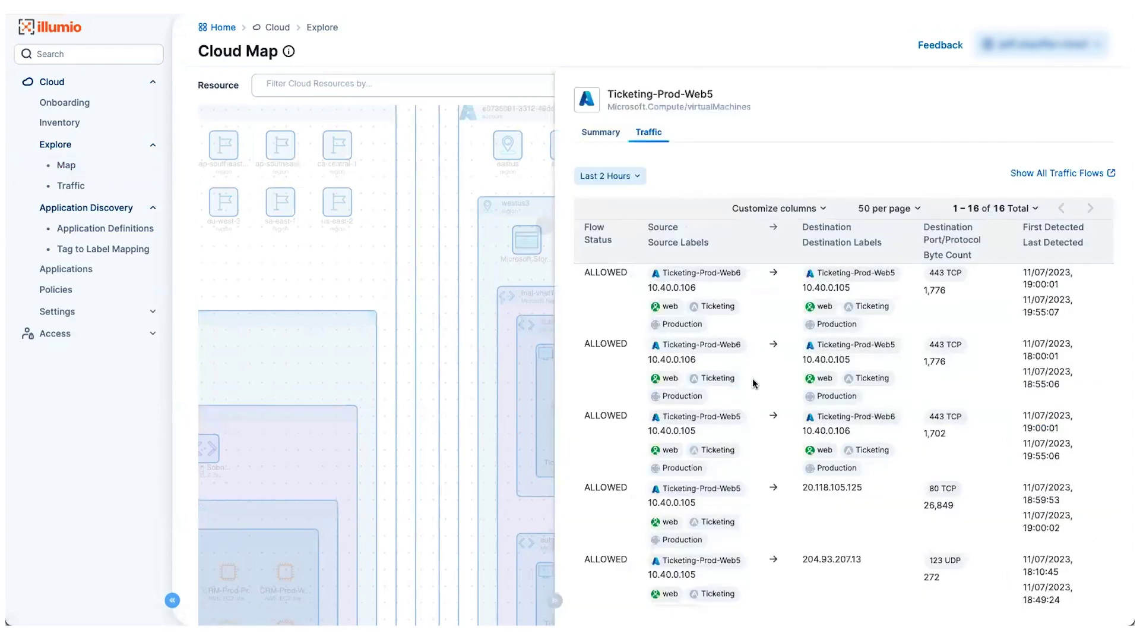
pyautogui.click(554, 600)
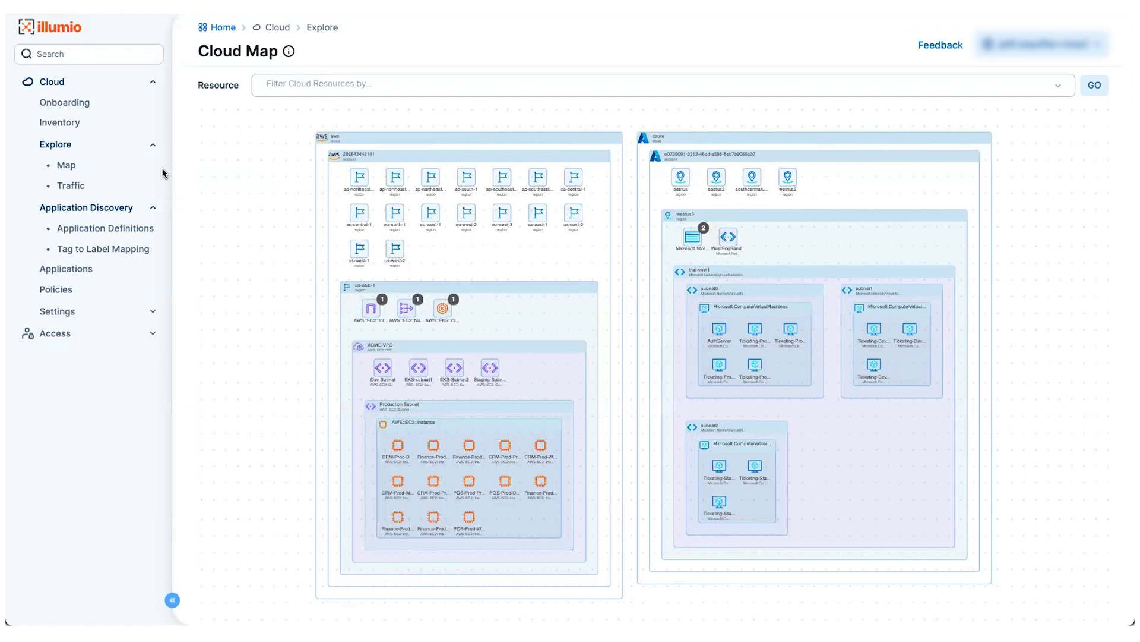
# Show the Inventory table with the 'Labels and Cloud Tags' column preset
pyautogui.click(63, 125)
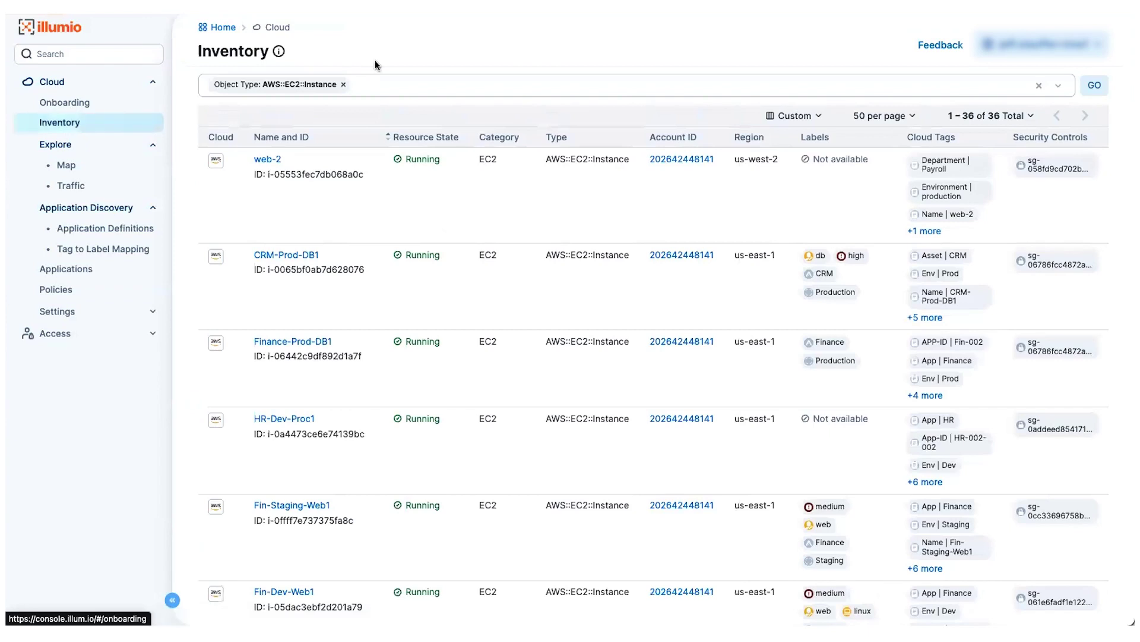
pyautogui.click(794, 115)
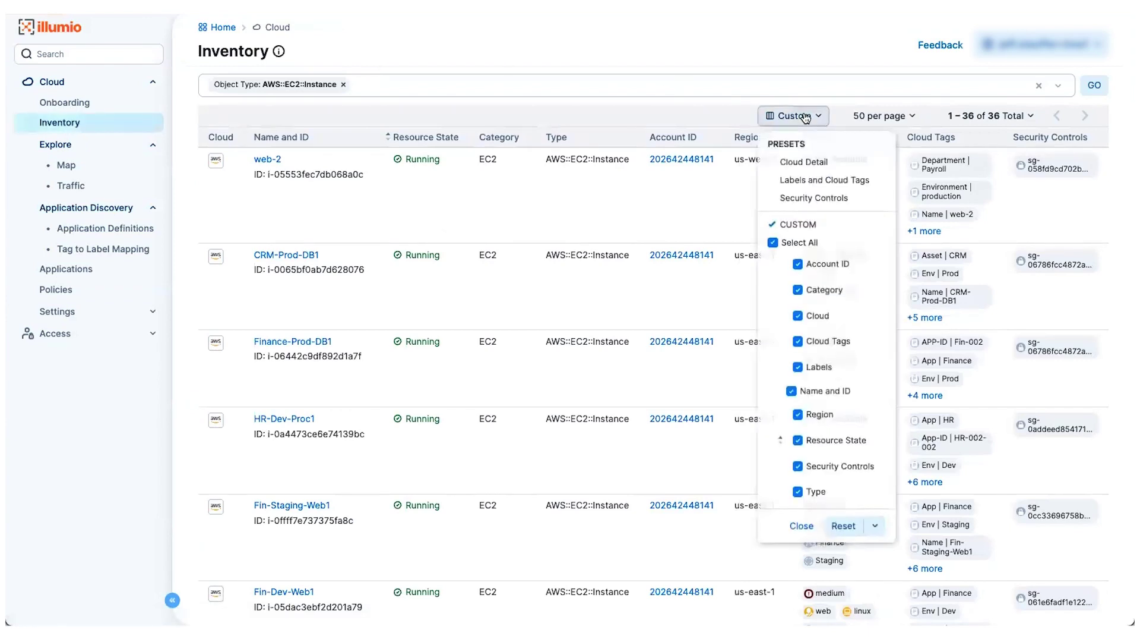
pyautogui.click(802, 181)
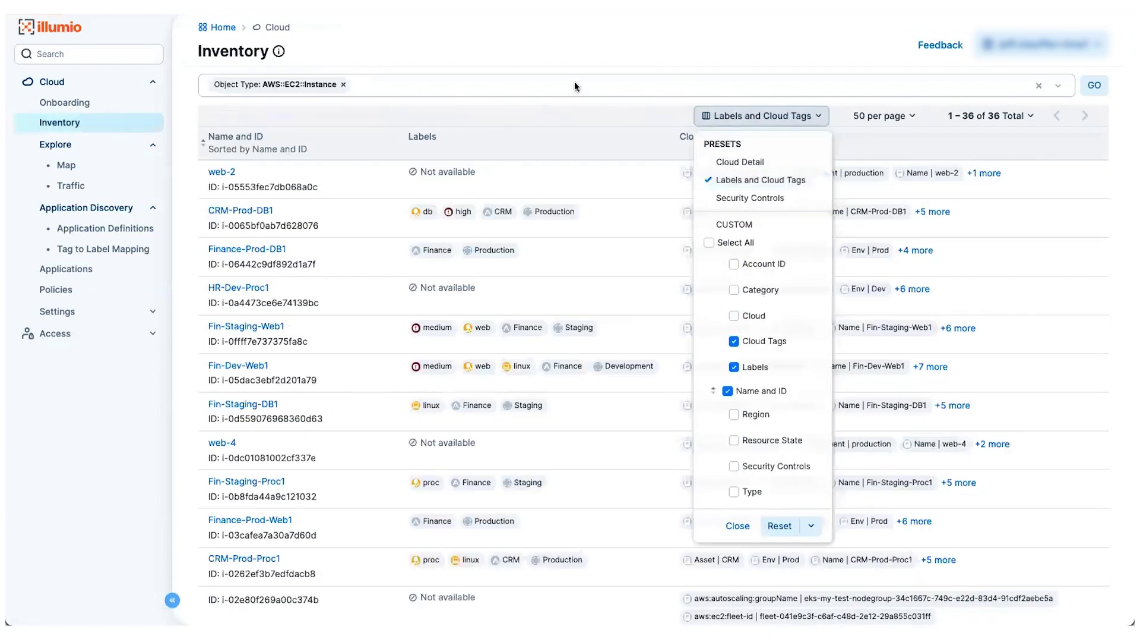
pyautogui.click(565, 58)
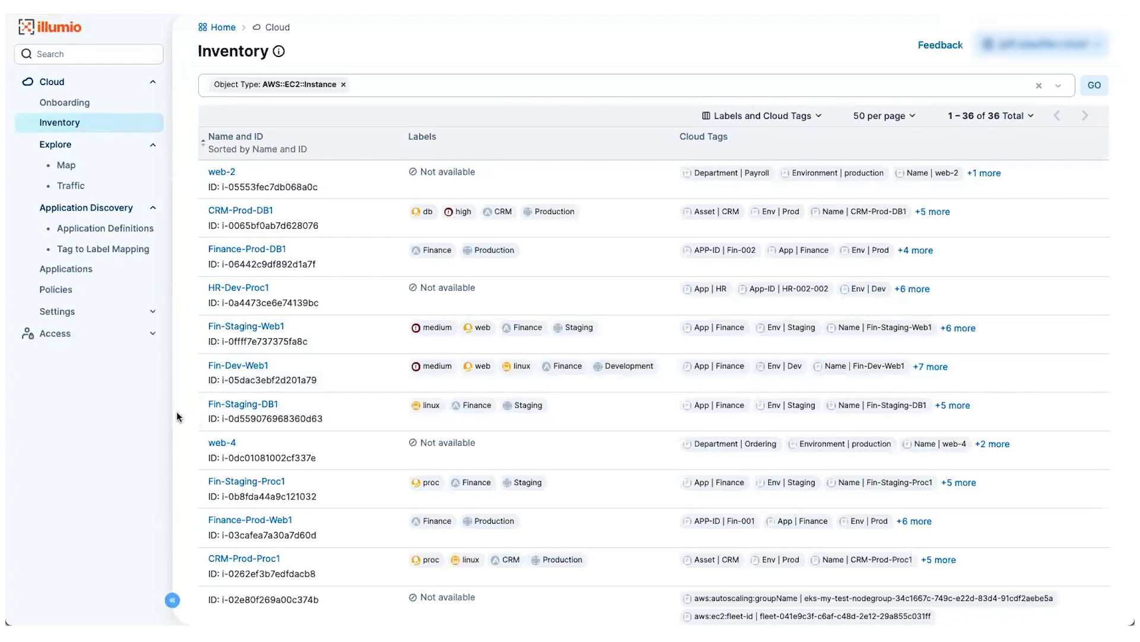
# Go to the Applications page listing the 9 applications
pyautogui.click(66, 269)
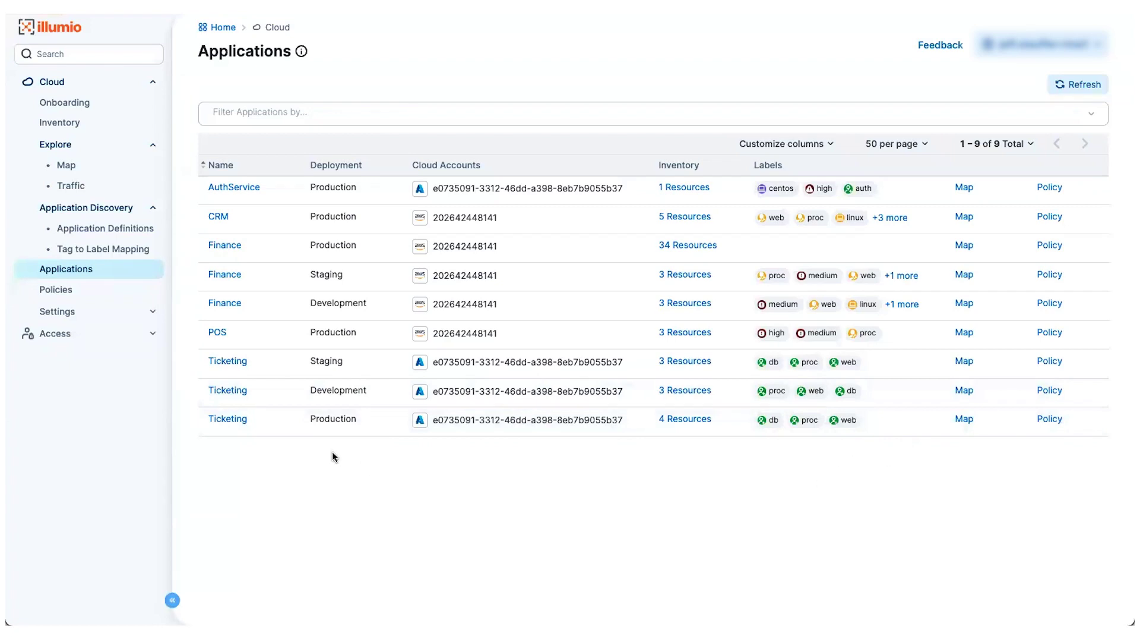
# Zoom into the Ticketing Production application map, then view its Policy rules
pyautogui.click(967, 419)
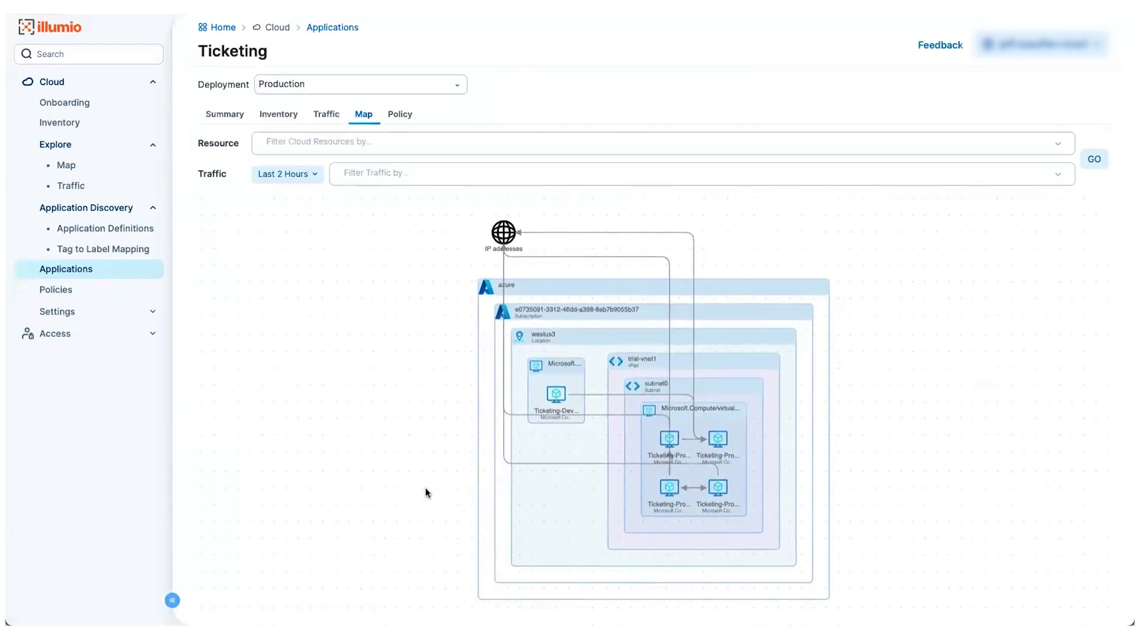
pyautogui.scroll(3, 581, 518)
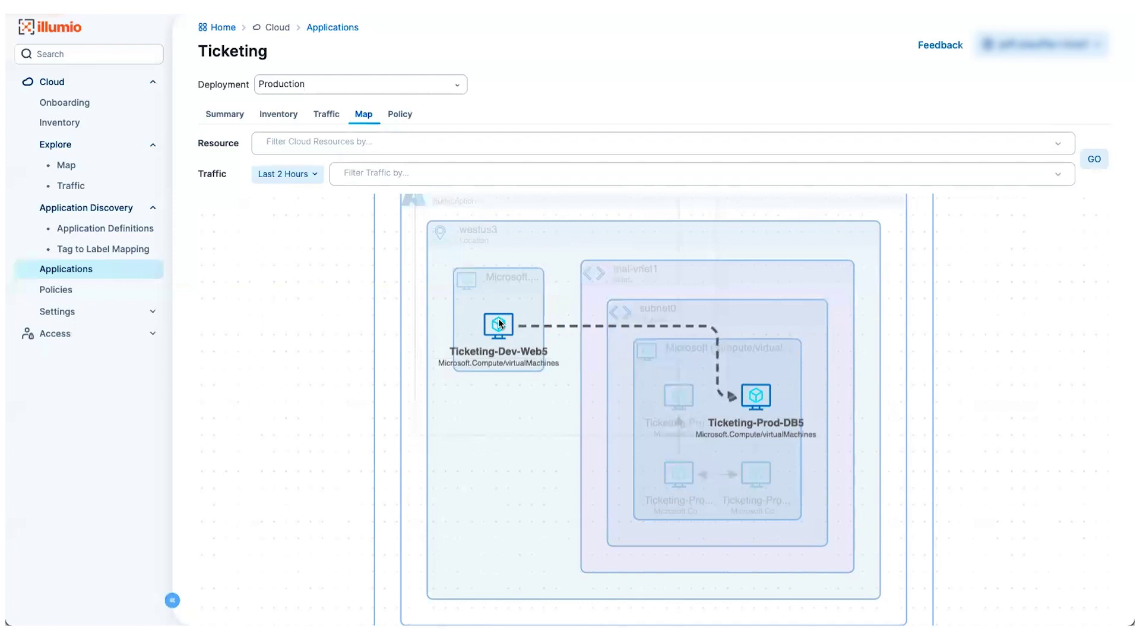
pyautogui.click(407, 116)
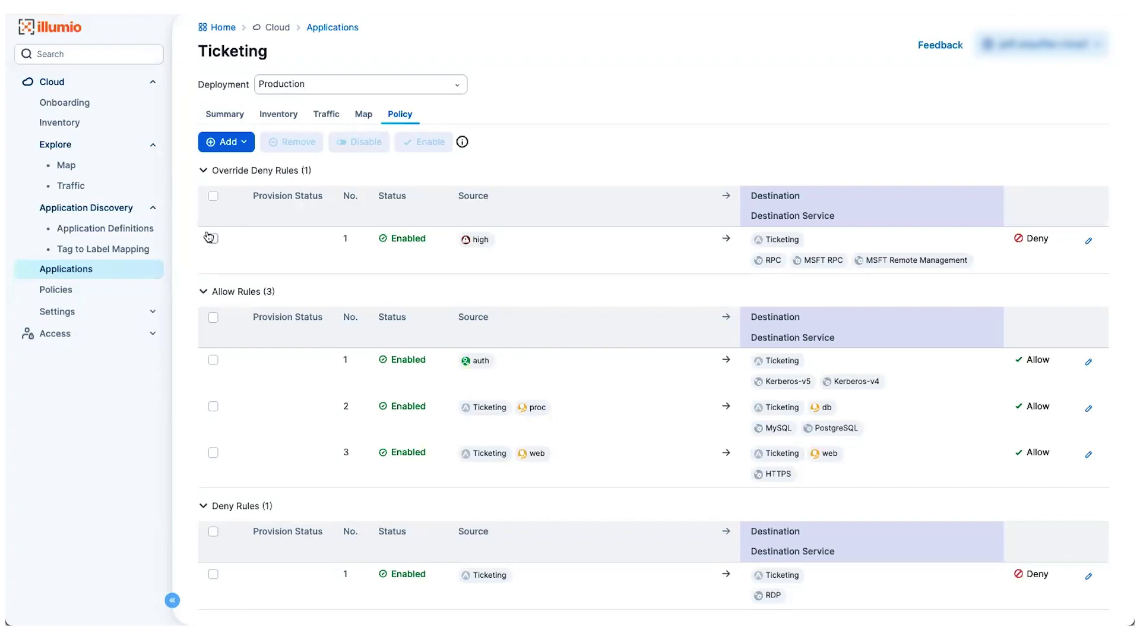
# Add a new deny rule with Development as its source
pyautogui.click(227, 141)
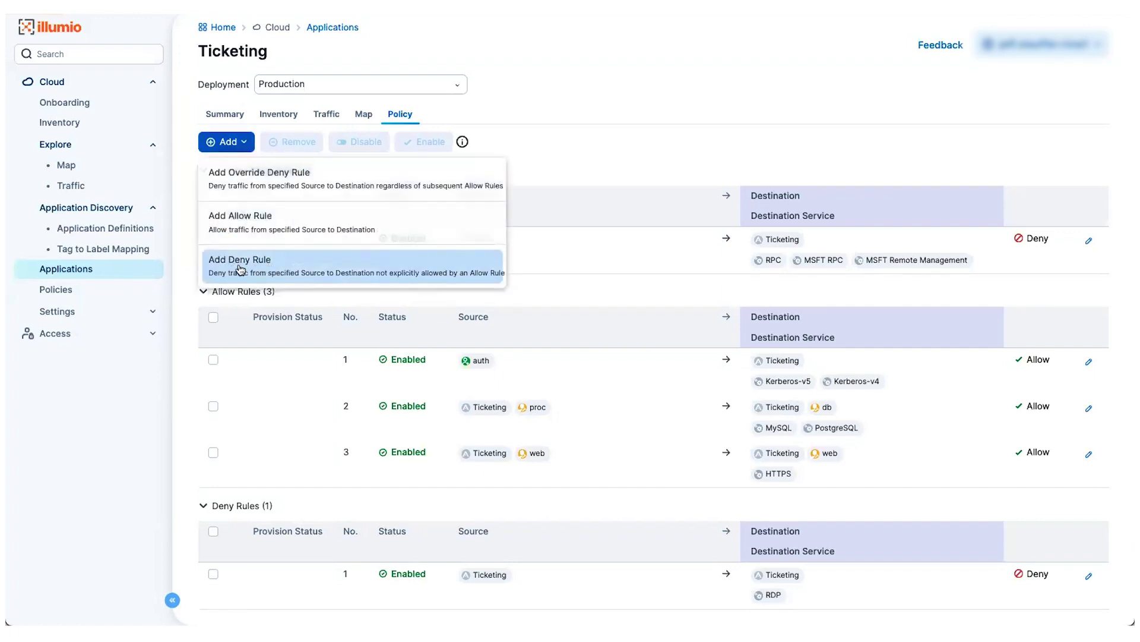
pyautogui.click(263, 273)
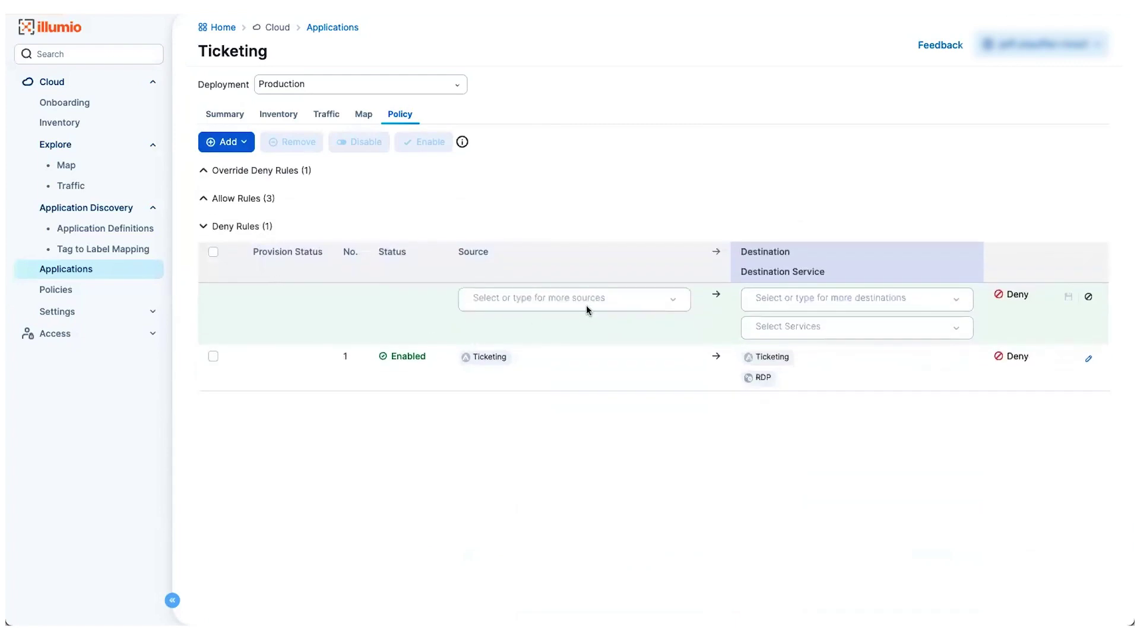
pyautogui.click(674, 303)
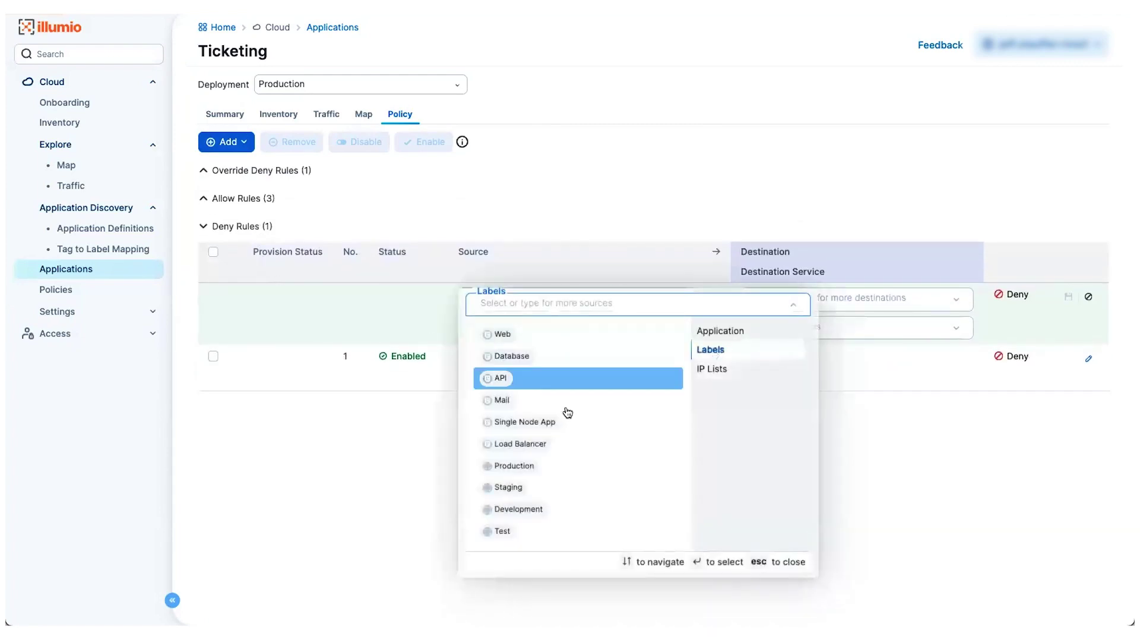
pyautogui.click(522, 509)
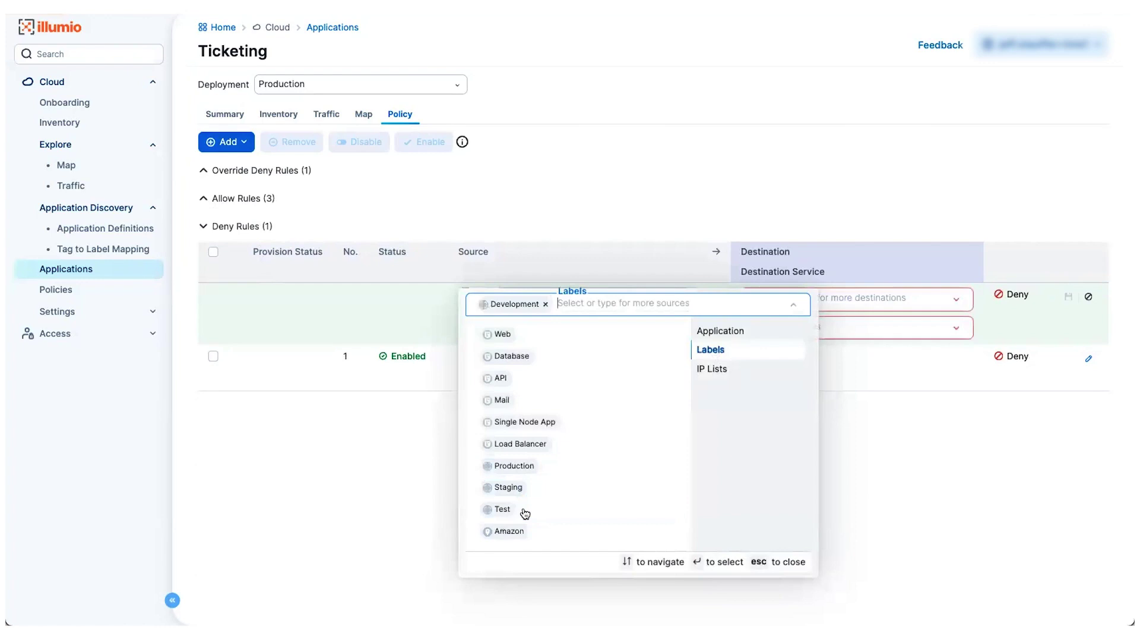
# Set the deny rule's destination to the Ticketing application and its service to MySQL
pyautogui.click(922, 302)
pyautogui.click(980, 335)
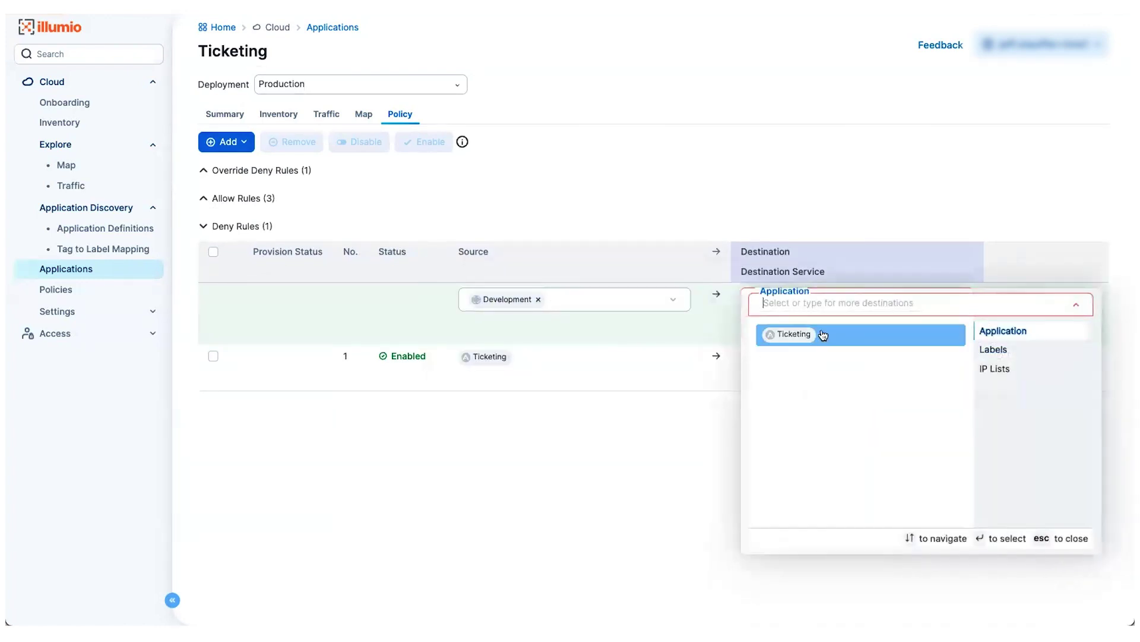
pyautogui.click(784, 336)
pyautogui.click(735, 339)
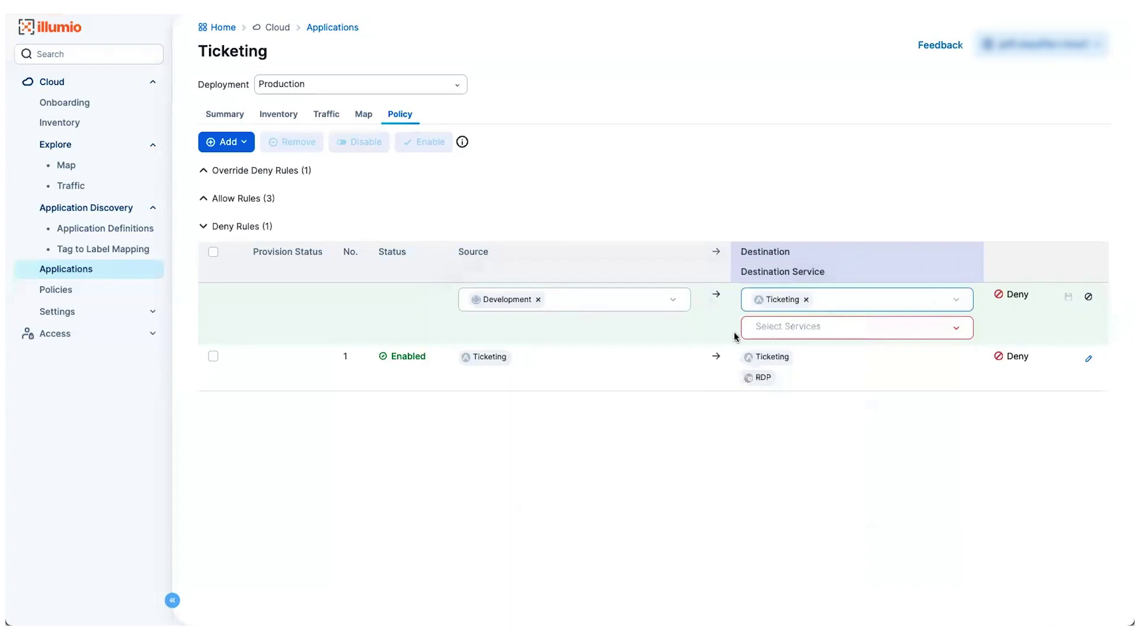
pyautogui.click(768, 324)
pyautogui.write('sql')
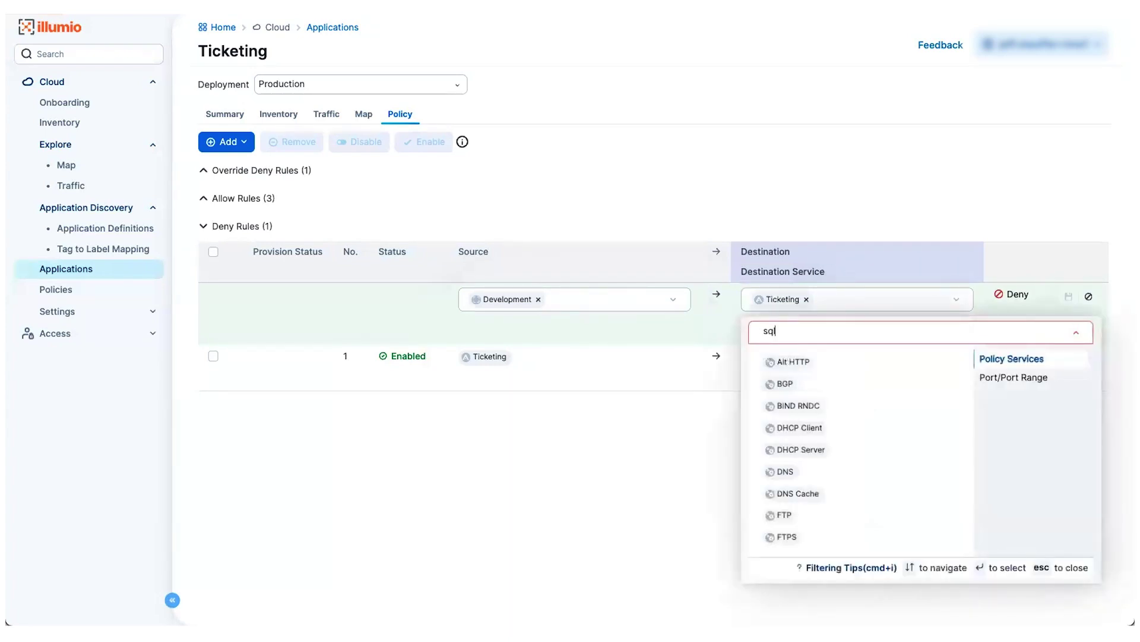
pyautogui.click(775, 361)
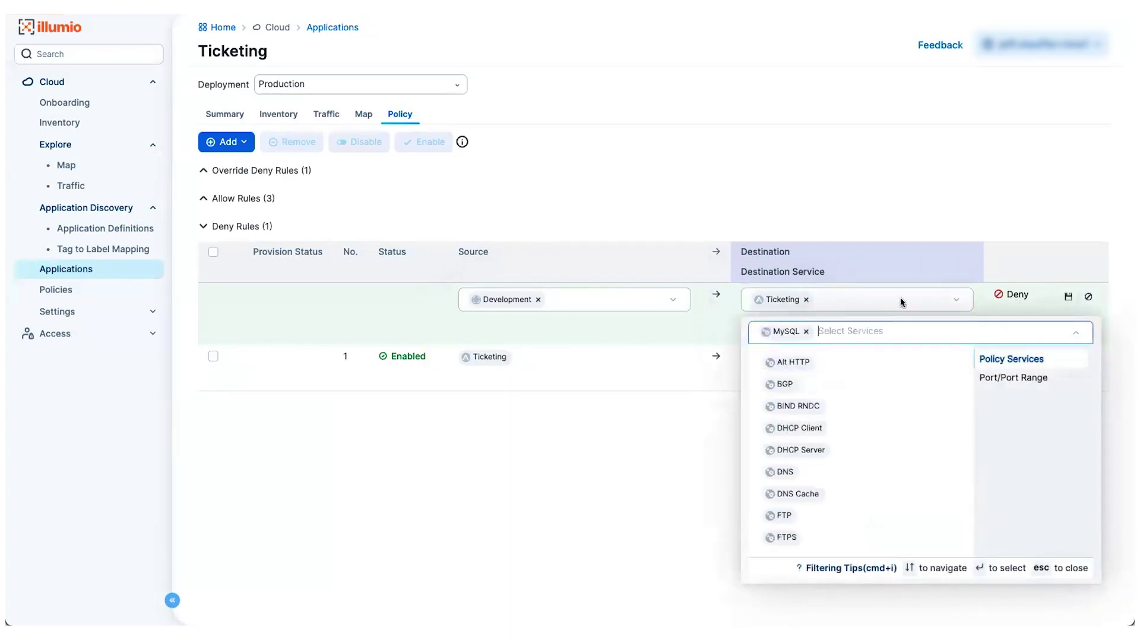
pyautogui.click(1068, 235)
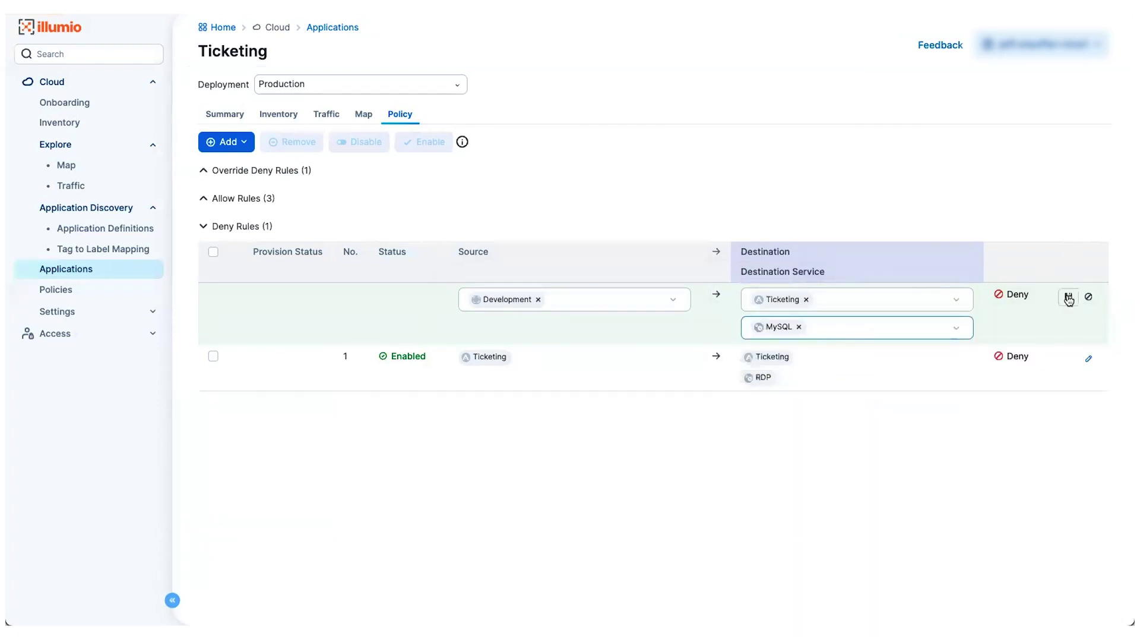
# Save the Development-to-Ticketing MySQL deny rule, then expand the Allow Rules section
pyautogui.click(1069, 297)
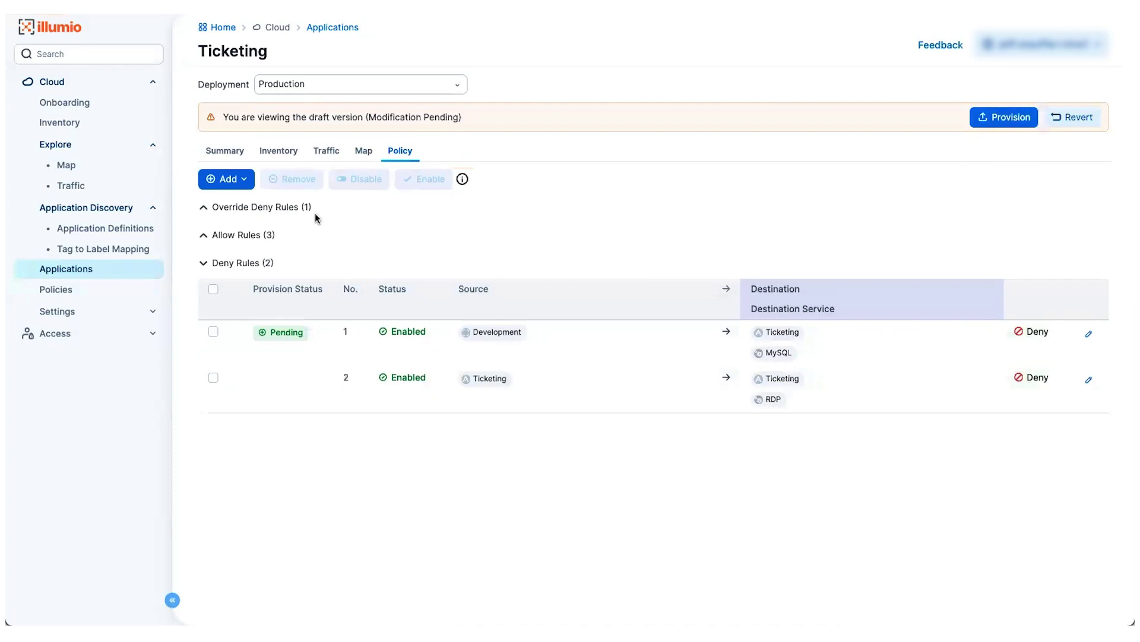
pyautogui.click(204, 235)
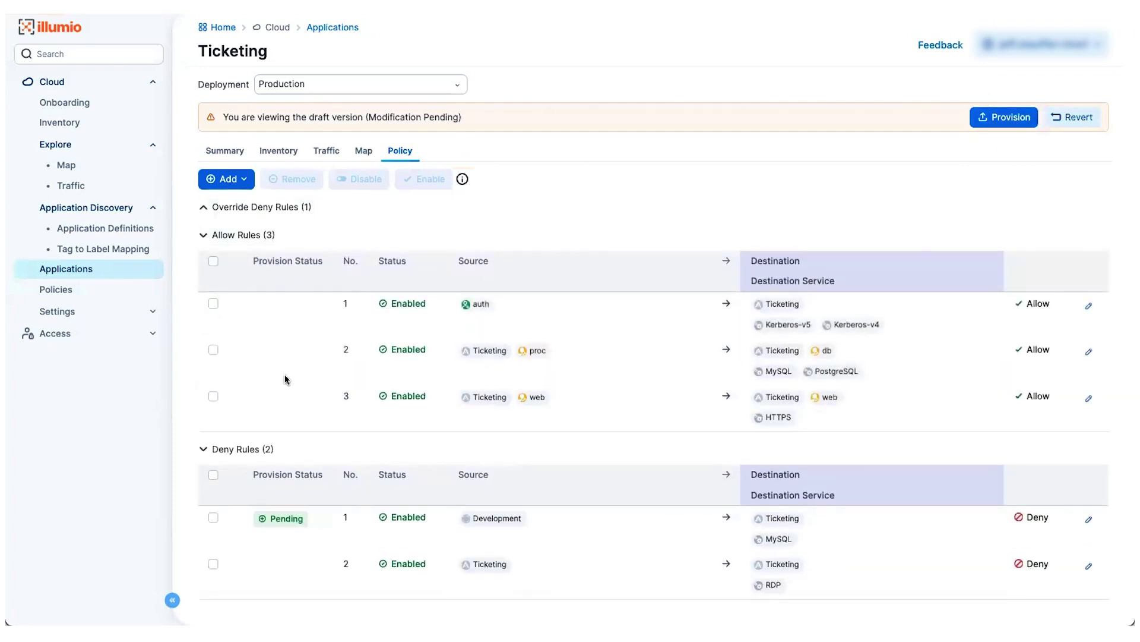